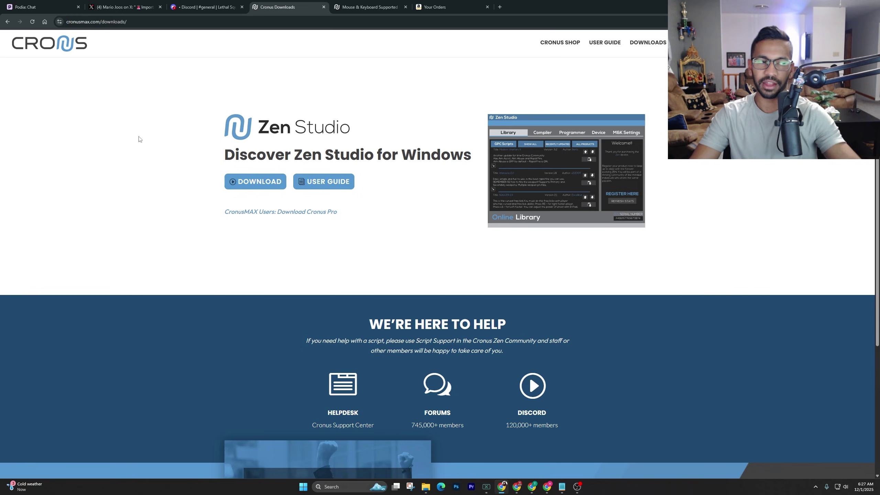
- Download the 19.9 MB Zen Studio 1.6.1 Build 82 installer and confirm it in Chrome's downloads
{"action": "left_click", "coordinate": [254, 181]}
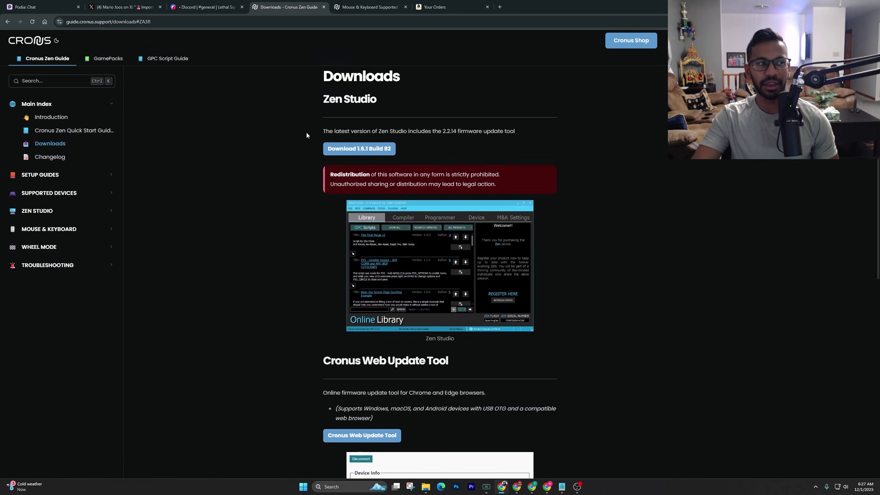
{"action": "left_click_drag", "start_coordinate": [317, 113], "coordinate": [387, 114]}
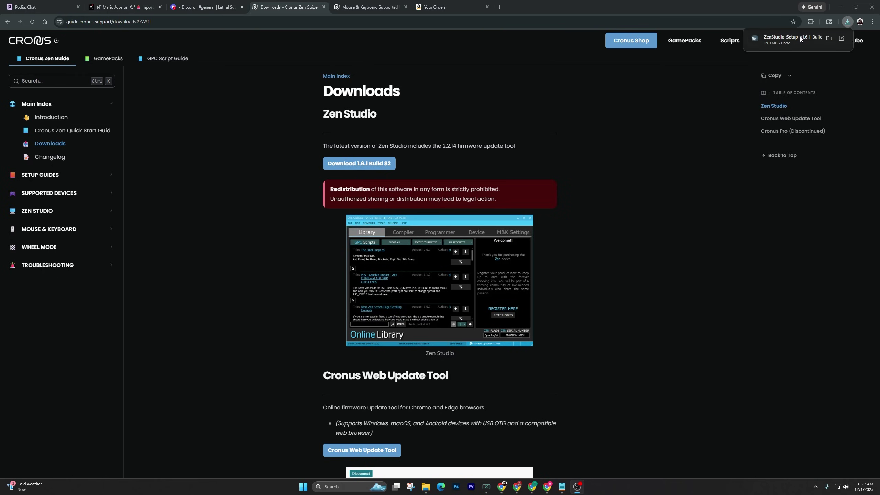
{"action": "left_click", "coordinate": [848, 22]}
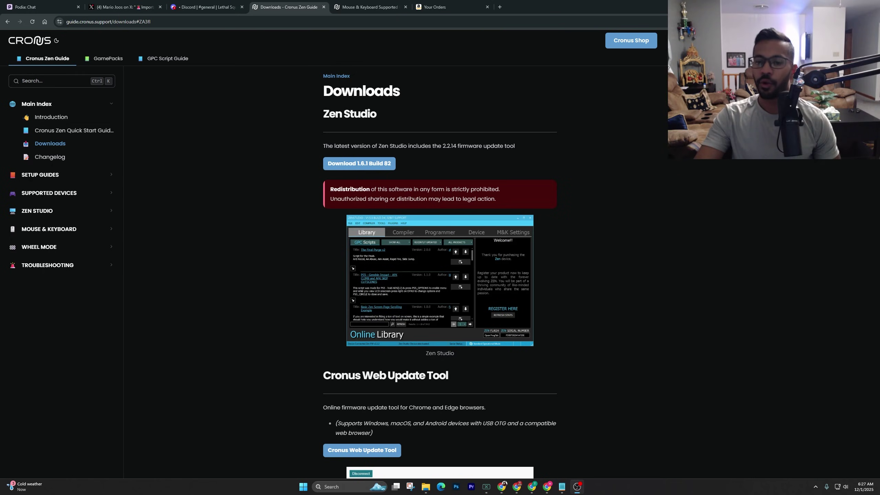
- Delete the old ZenStudio installer, Zen Studio shortcut and ZenLink Configurator shortcut from the desktop
{"action": "key", "text": "super+d"}
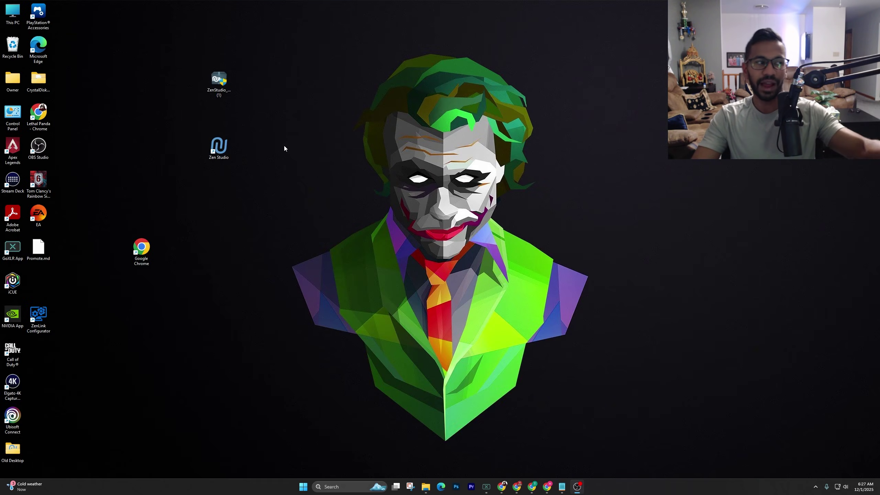
{"action": "right_click", "coordinate": [222, 94]}
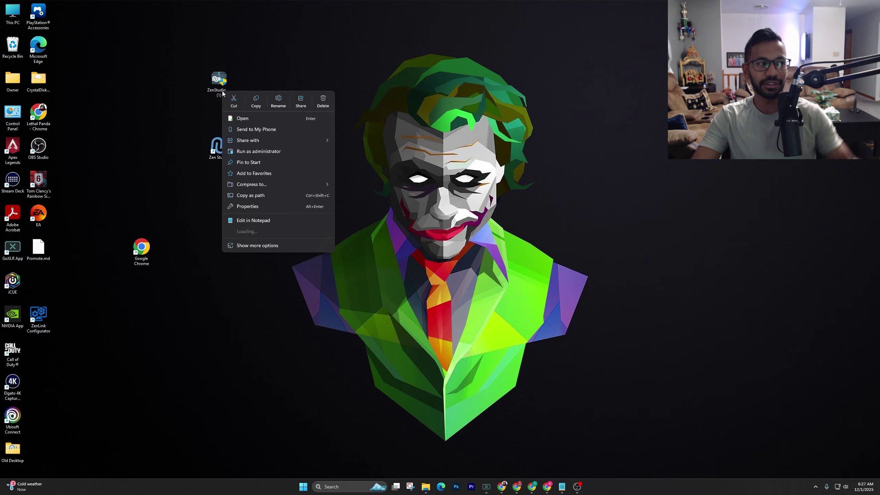
{"action": "left_click", "coordinate": [321, 101]}
{"action": "right_click", "coordinate": [220, 147]}
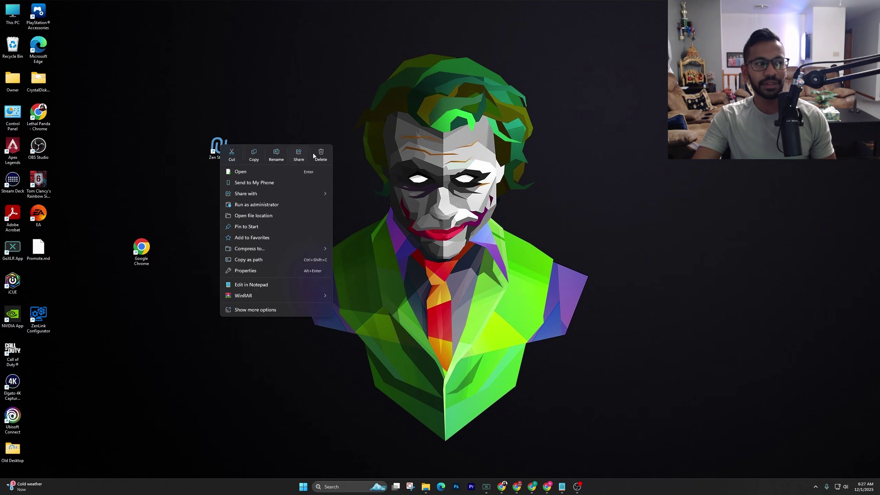
{"action": "left_click", "coordinate": [320, 155]}
{"action": "right_click", "coordinate": [44, 327]}
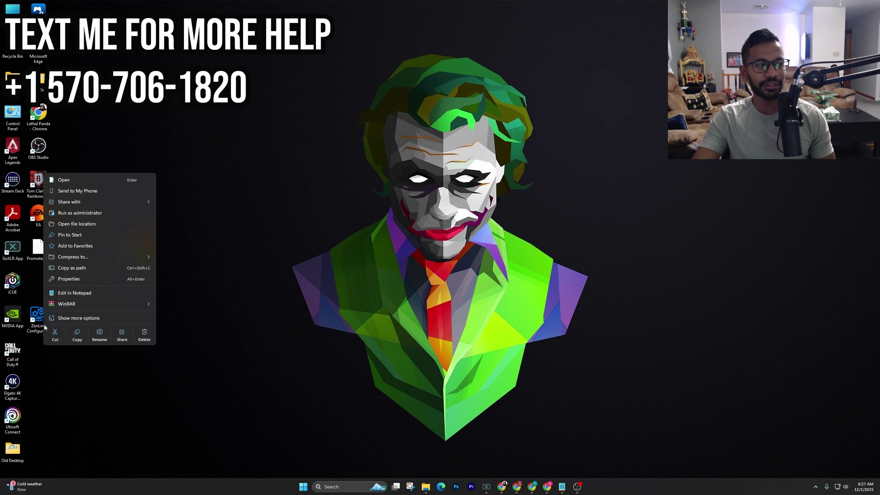
{"action": "left_click", "coordinate": [145, 335]}
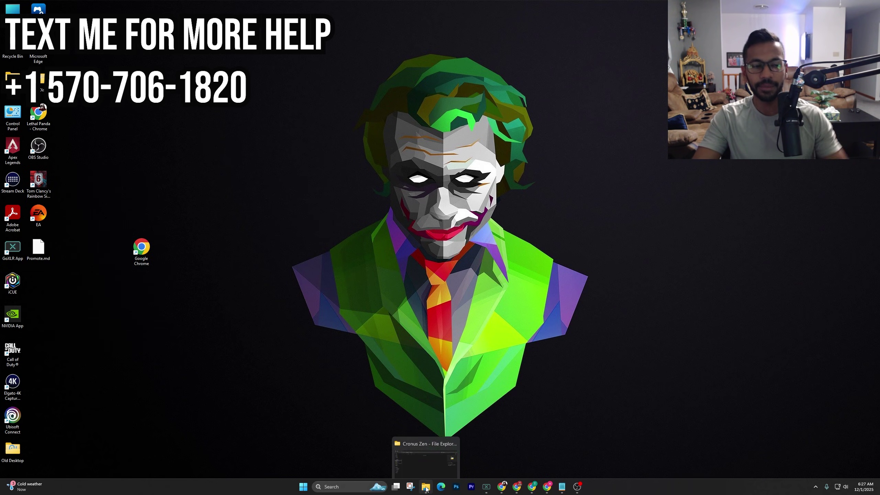
- Move the ZenStudio_Setup_v1.6.1_Build_82 file from Downloads onto the desktop
{"action": "left_click", "coordinate": [426, 487]}
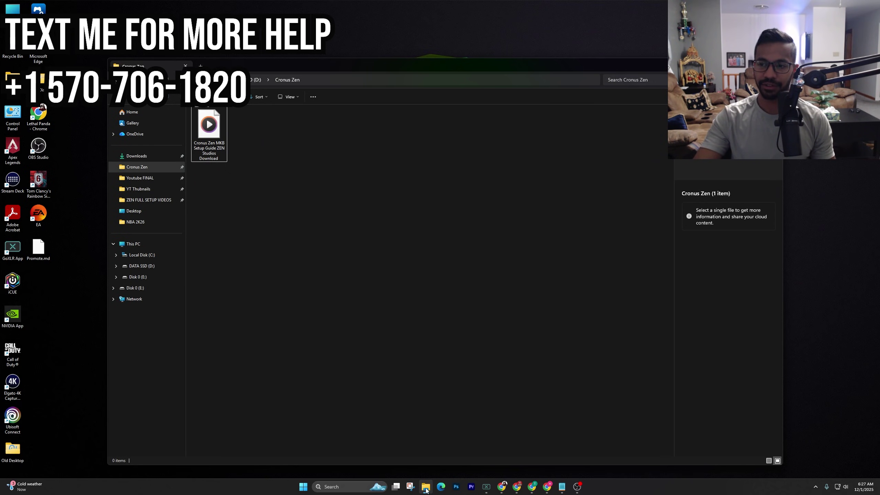
{"action": "mouse_move", "coordinate": [427, 489]}
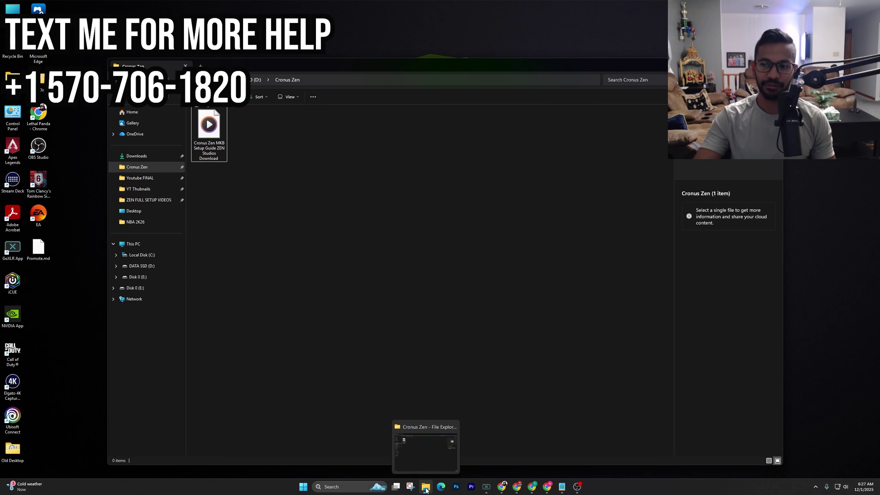
{"action": "left_click", "coordinate": [138, 156]}
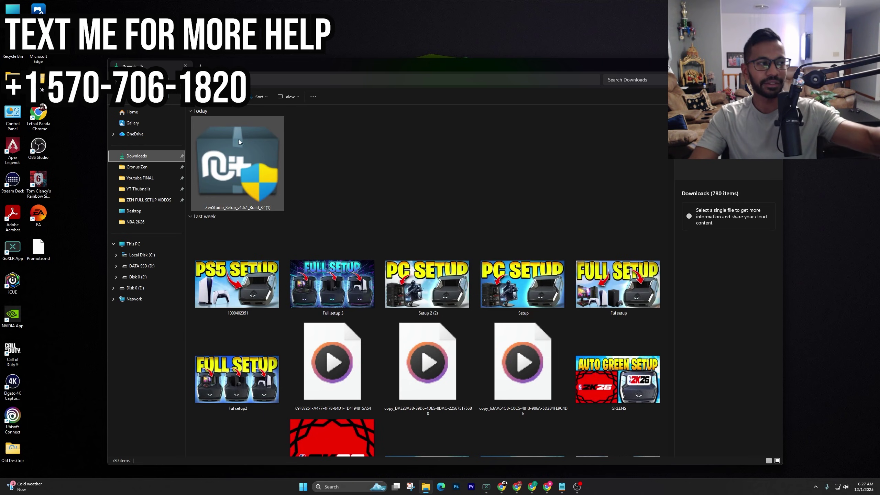
{"action": "left_click_drag", "start_coordinate": [339, 69], "coordinate": [501, 50]}
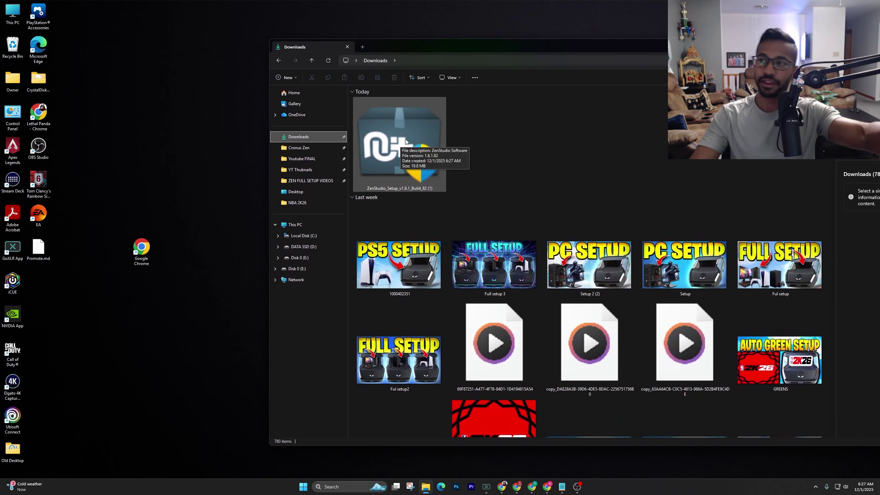
{"action": "left_click_drag", "start_coordinate": [395, 143], "coordinate": [133, 92]}
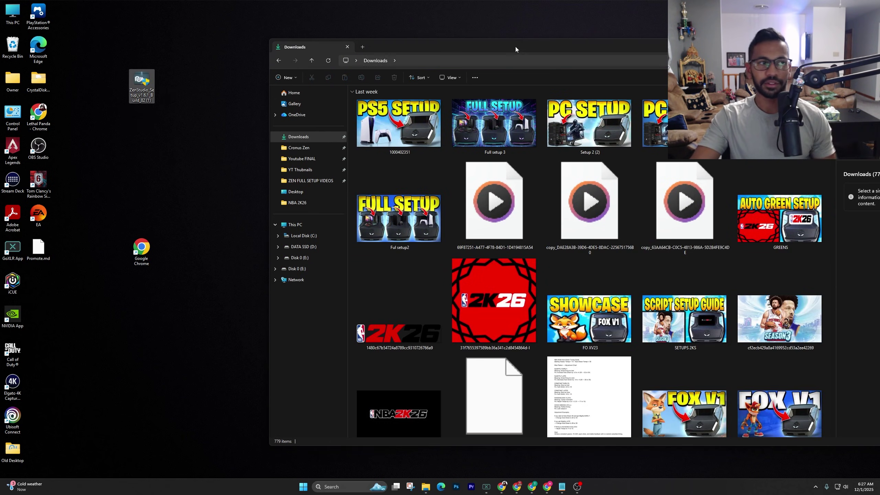
{"action": "left_click_drag", "start_coordinate": [451, 46], "coordinate": [308, 55]}
- Run the setup file and install Zen Studio v1.6.1.82, accepting the licence
{"action": "key", "text": "super+d"}
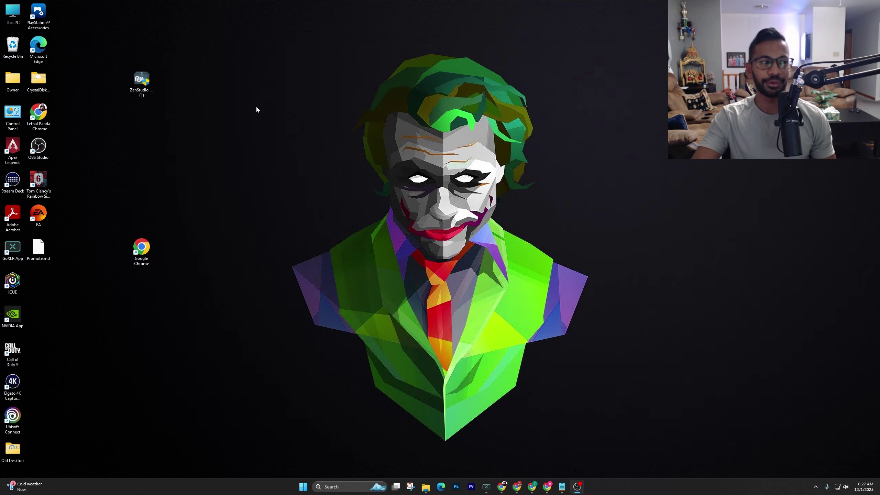
{"action": "left_click_drag", "start_coordinate": [136, 76], "coordinate": [188, 75]}
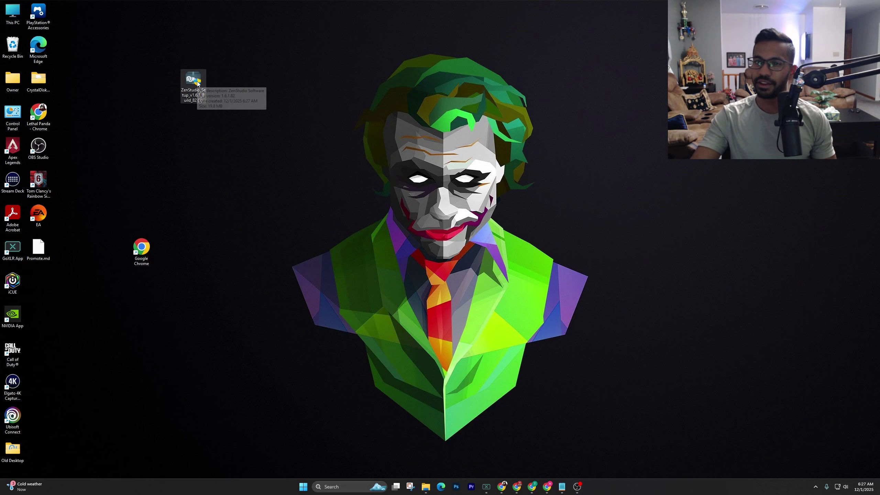
{"action": "double_click", "coordinate": [193, 82]}
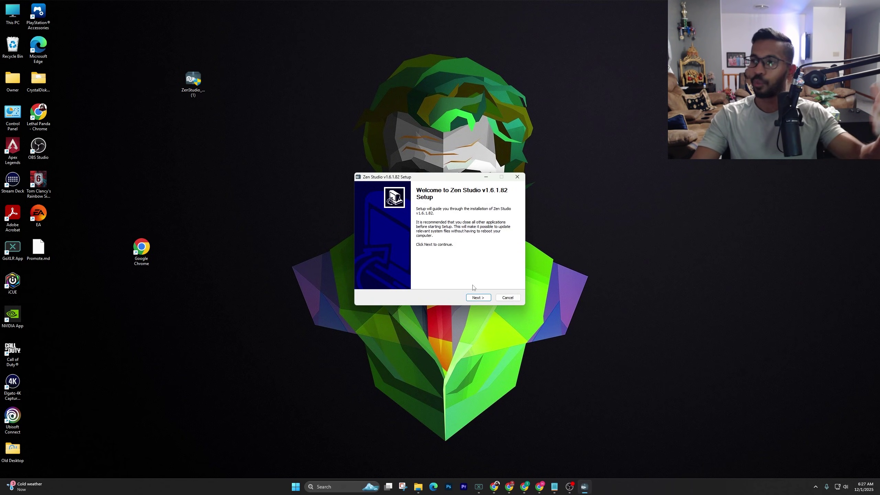
{"action": "left_click", "coordinate": [477, 298]}
{"action": "left_click", "coordinate": [478, 298]}
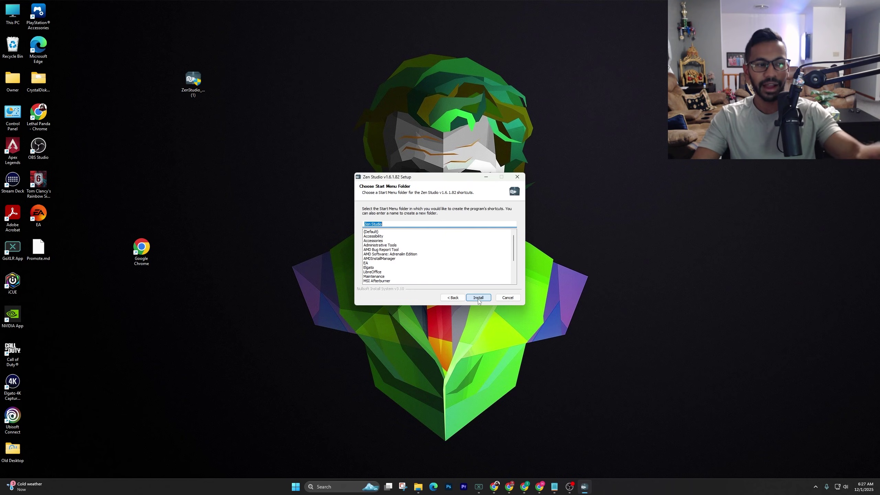
{"action": "left_click", "coordinate": [476, 298]}
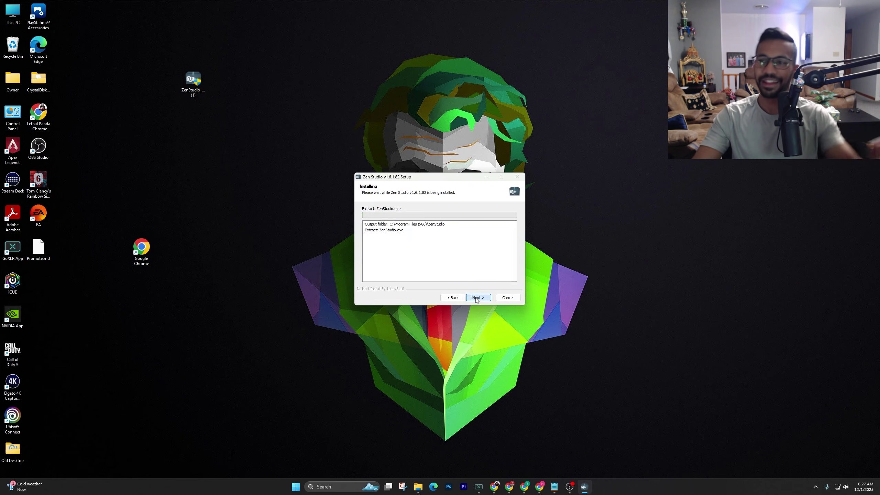
{"action": "left_click", "coordinate": [476, 297]}
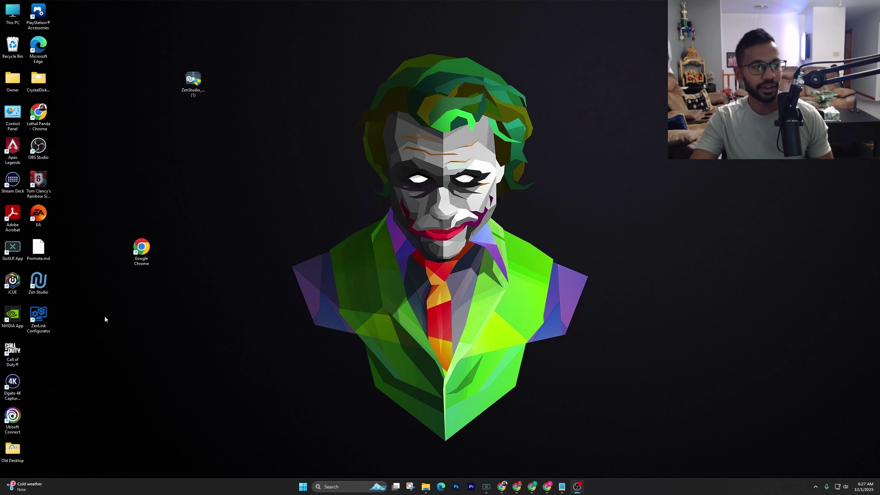
- Place the new ZenLink Configurator and Zen Studio shortcuts beside the installer icon
{"action": "left_click_drag", "start_coordinate": [38, 314], "coordinate": [385, 134]}
{"action": "left_click_drag", "start_coordinate": [300, 74], "coordinate": [300, 74]}
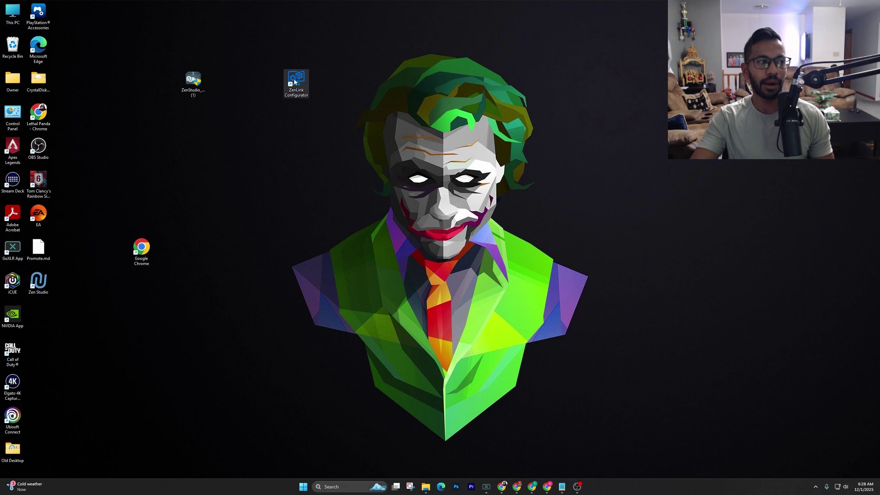
{"action": "left_click_drag", "start_coordinate": [38, 282], "coordinate": [197, 121]}
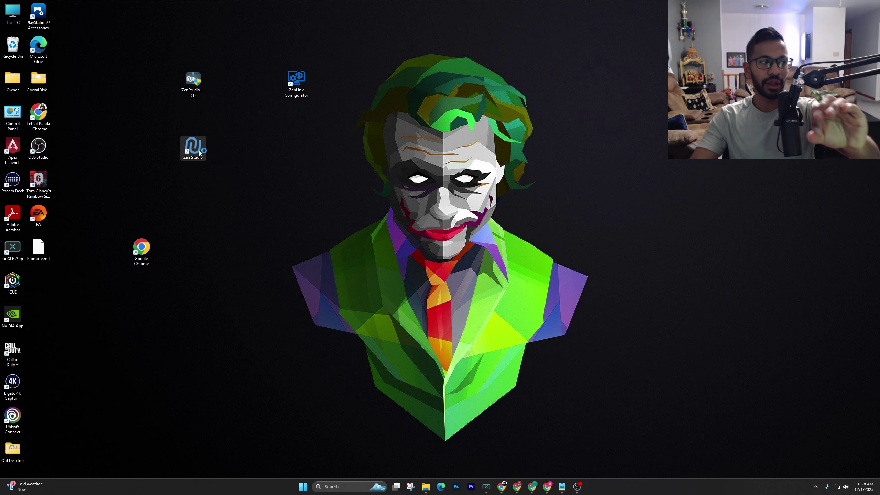
- Launch Zen Studio and, with no Cronus Zen found, open the online update tool
{"action": "double_click", "coordinate": [202, 150]}
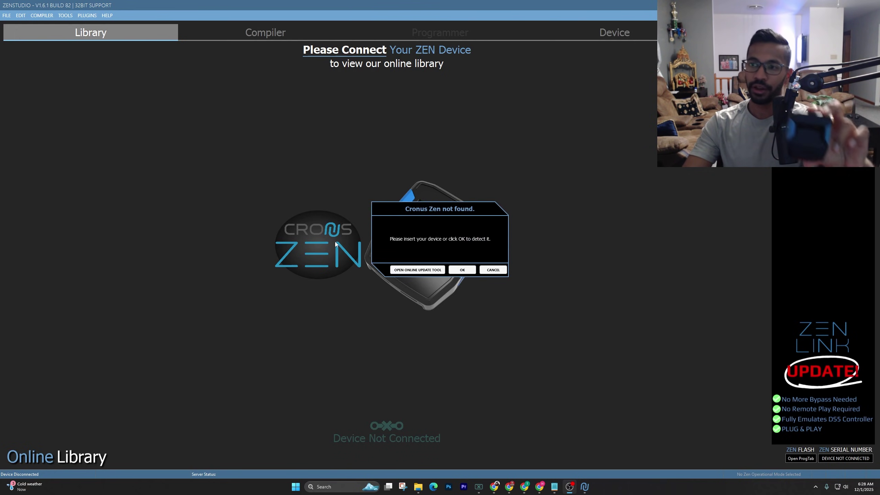
{"action": "left_click", "coordinate": [412, 271]}
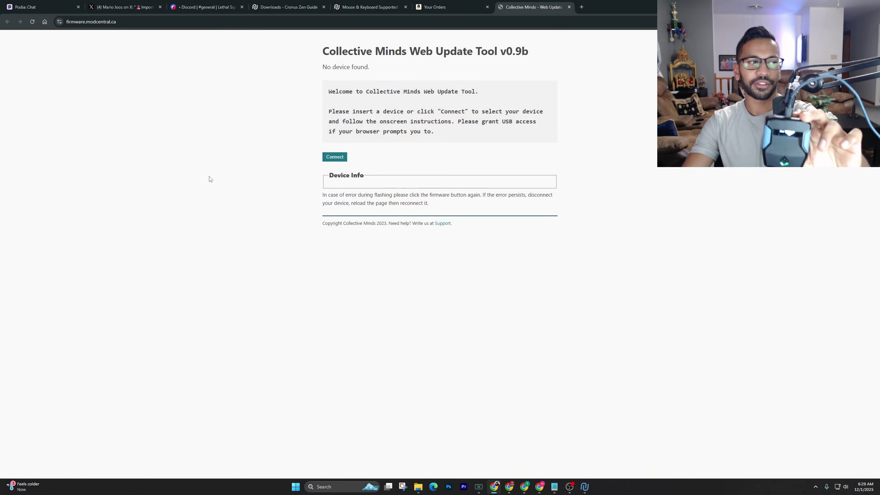
- Reconnect the paired Cronus ZEN to the web tool and flash firmware 2.2.14
{"action": "left_click", "coordinate": [335, 157]}
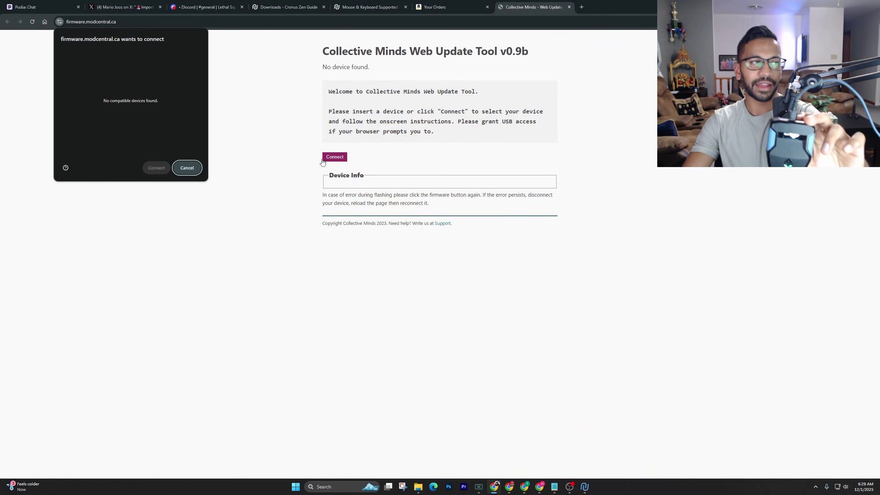
{"action": "left_click", "coordinate": [198, 166]}
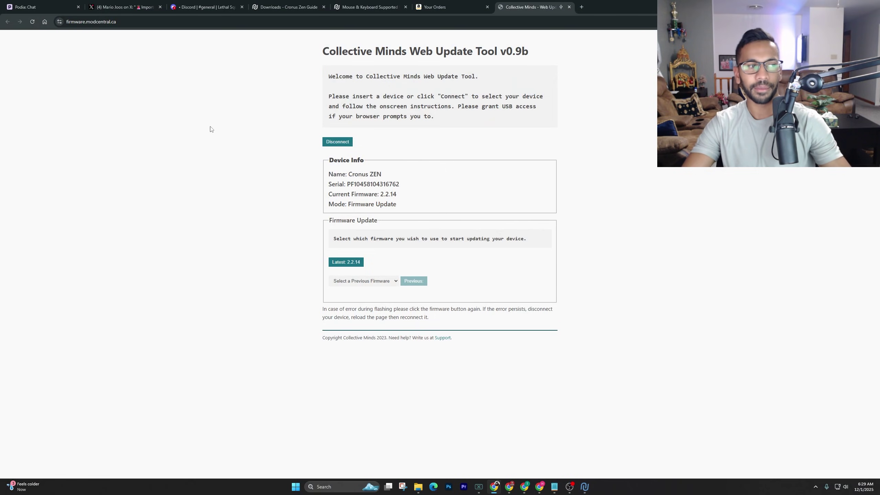
{"action": "left_click", "coordinate": [338, 145]}
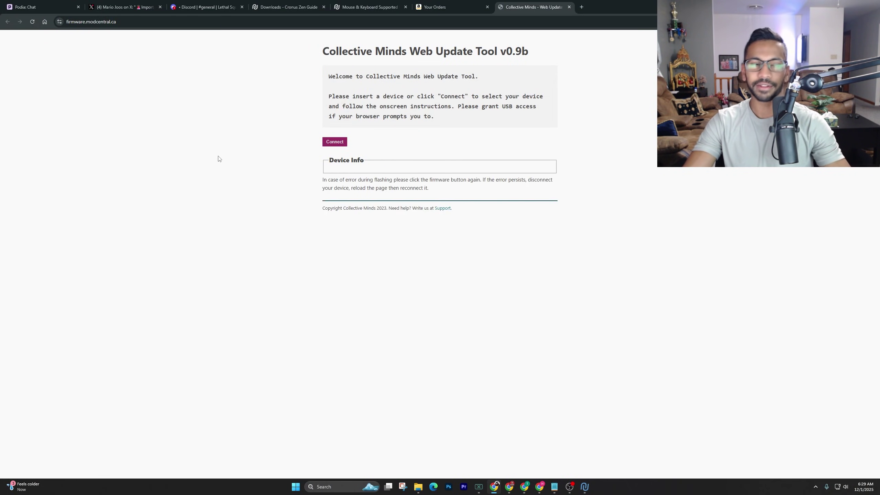
{"action": "left_click", "coordinate": [338, 145]}
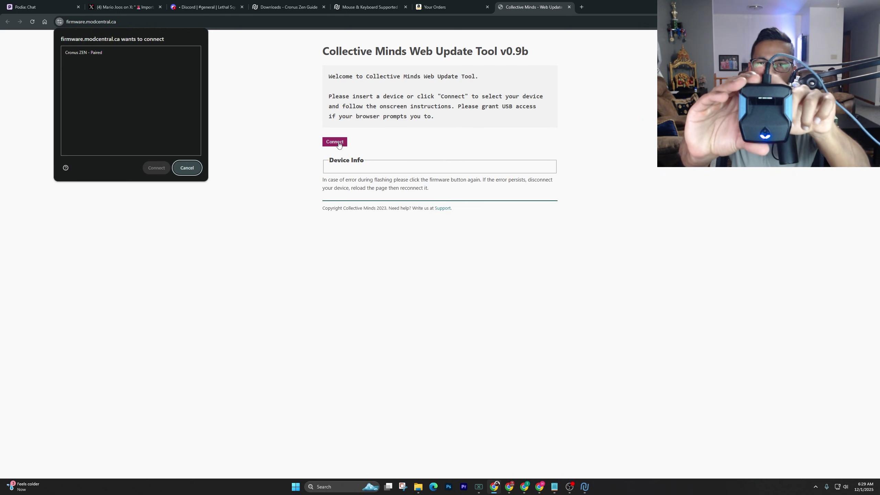
{"action": "left_click", "coordinate": [84, 54]}
{"action": "left_click", "coordinate": [155, 173]}
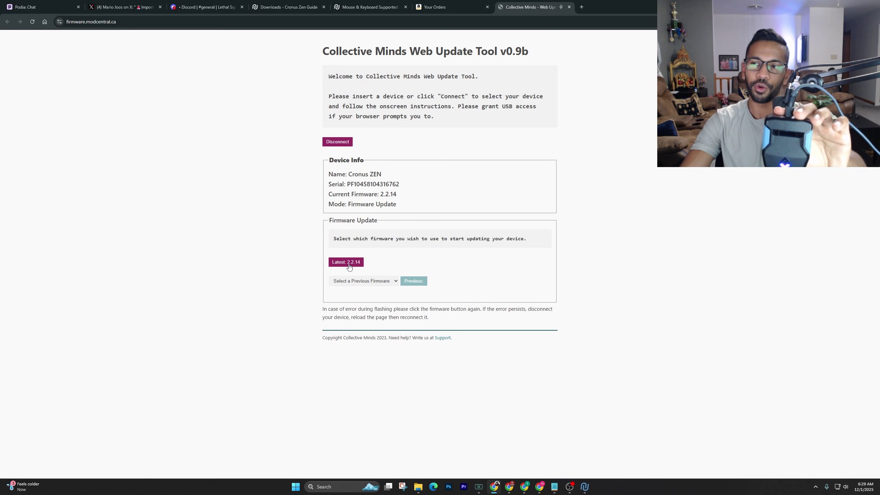
{"action": "left_click", "coordinate": [349, 262]}
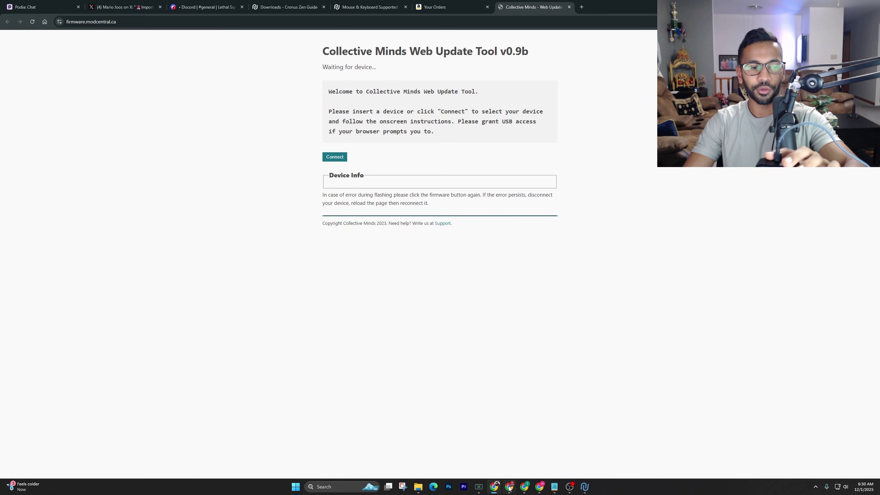
- Download the 50.5 KB Rabbitv1 .gpc script from the Free Scripts product and verify it in downloads
{"action": "mouse_move", "coordinate": [510, 489]}
{"action": "left_click", "coordinate": [494, 437]}
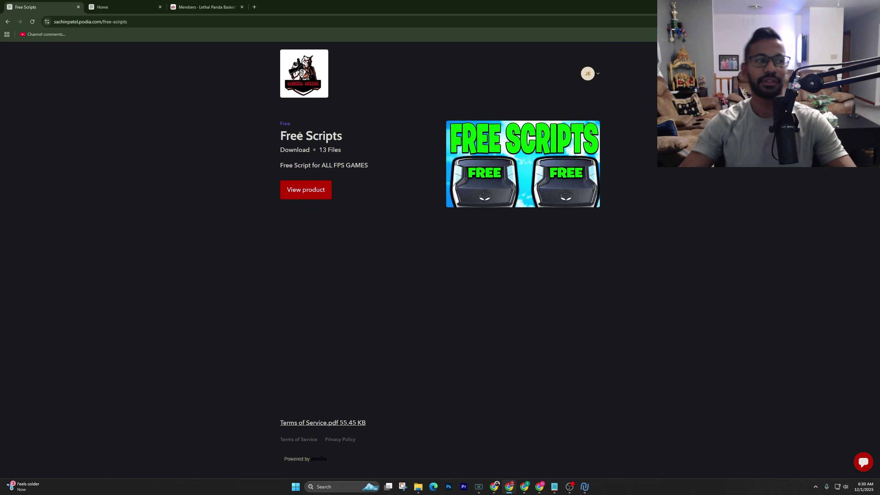
{"action": "left_click", "coordinate": [292, 189]}
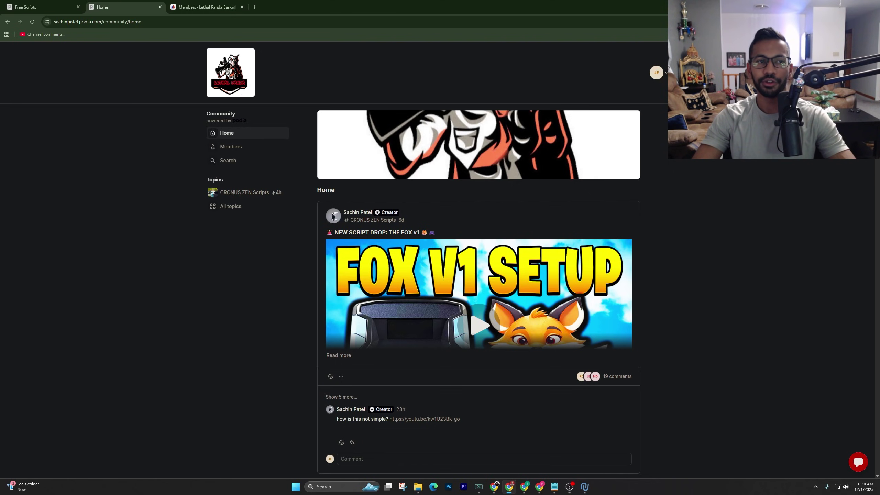
{"action": "left_click", "coordinate": [655, 74]}
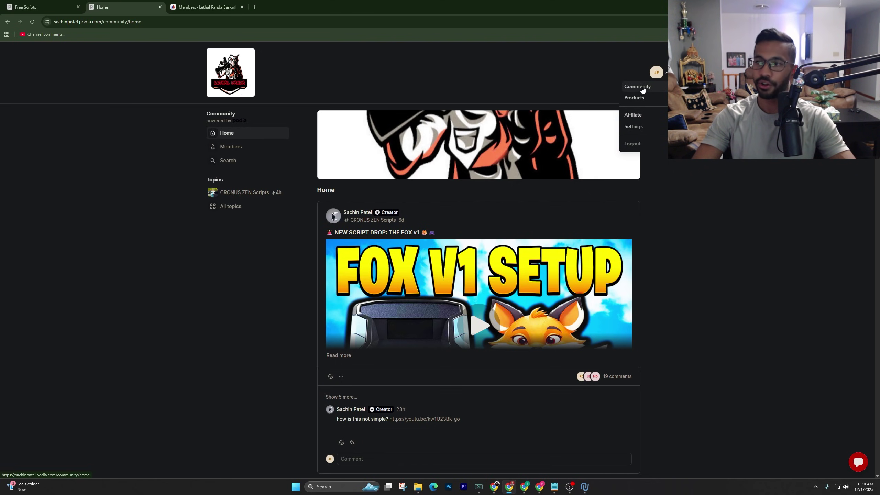
{"action": "left_click", "coordinate": [636, 98]}
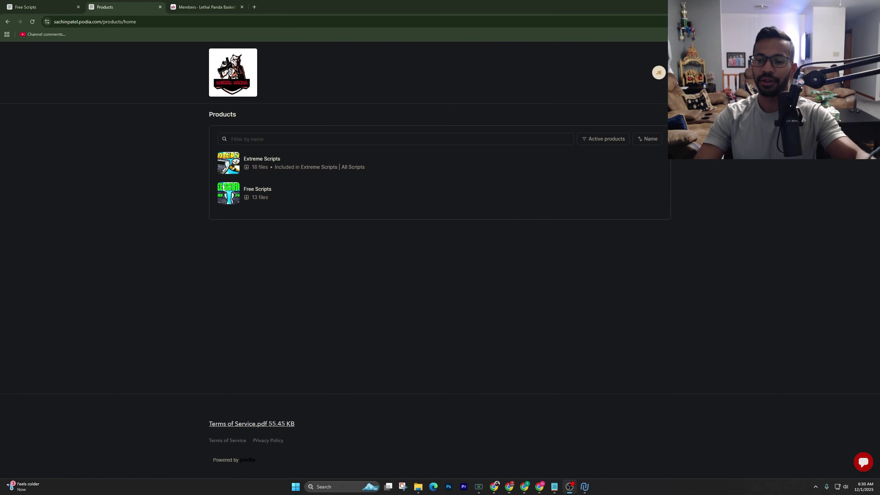
{"action": "left_click", "coordinate": [258, 190]}
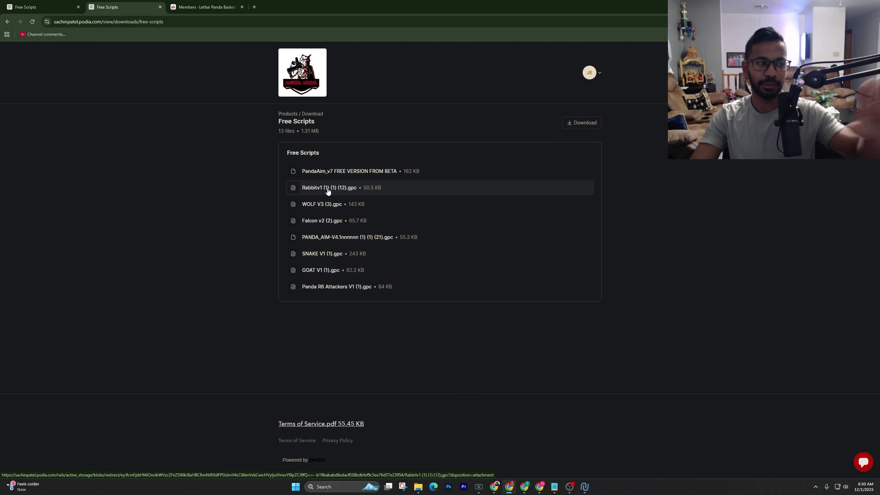
{"action": "left_click", "coordinate": [329, 187]}
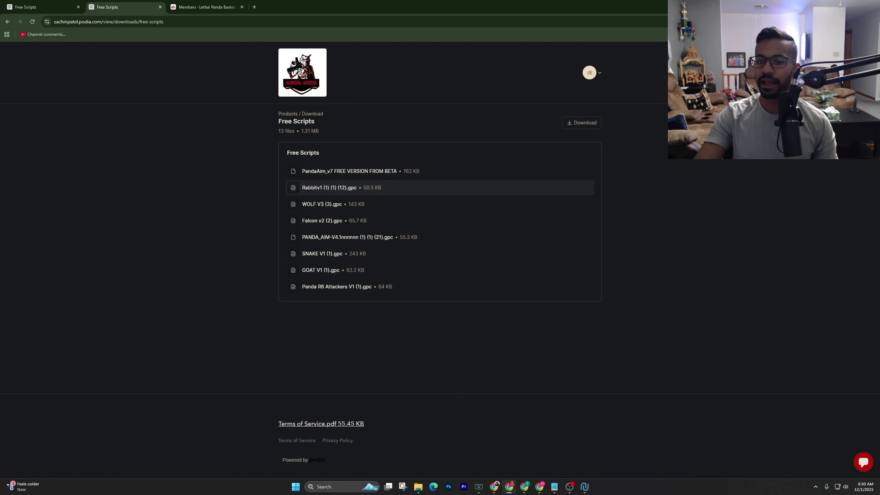
{"action": "left_click", "coordinate": [847, 22]}
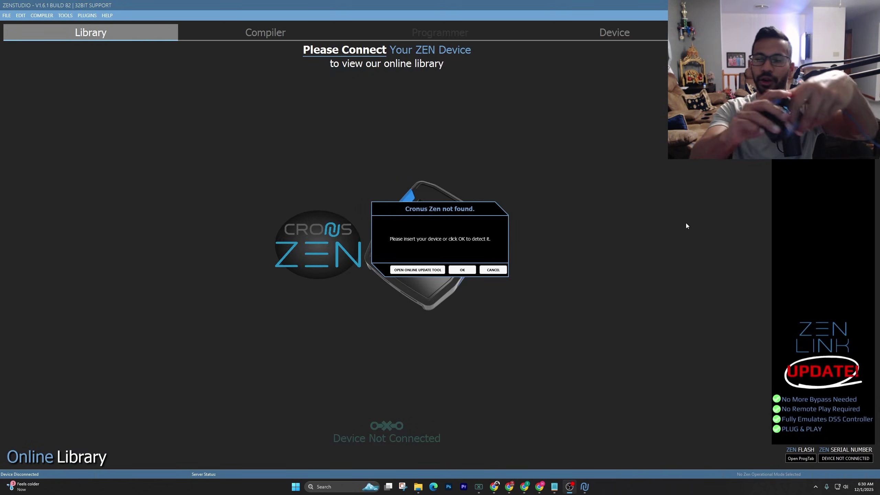
- Dismiss the 'Cronus Zen not found' warning and relaunch Zen Studio from the desktop
{"action": "left_click", "coordinate": [499, 269]}
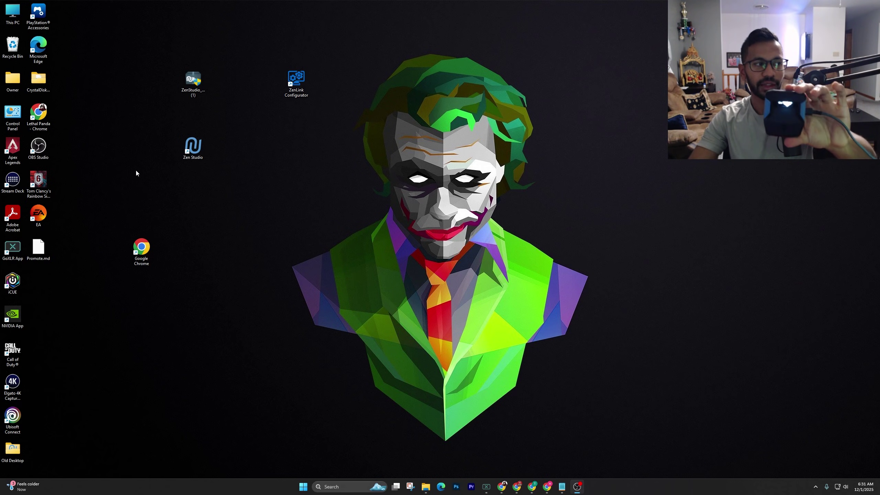
{"action": "left_click", "coordinate": [193, 148]}
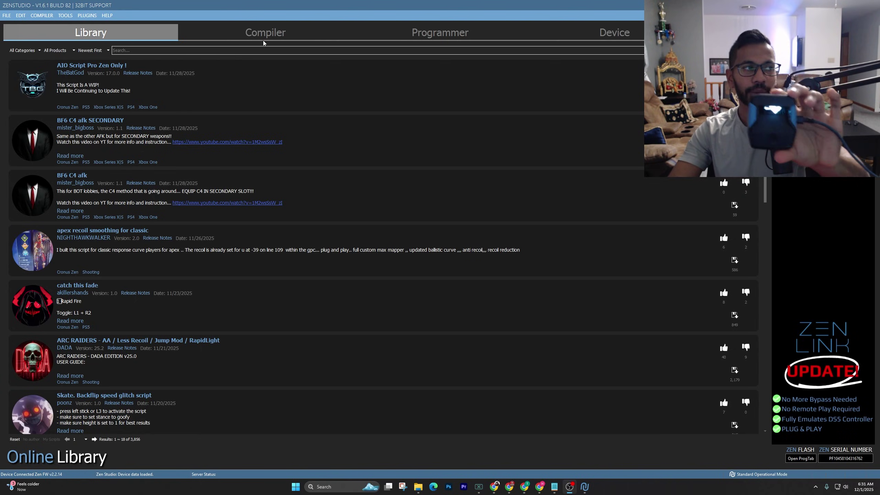
- Open Rabbitv1.gpc from Downloads in the Compiler, then switch to the Programmer view
{"action": "left_click", "coordinate": [257, 32]}
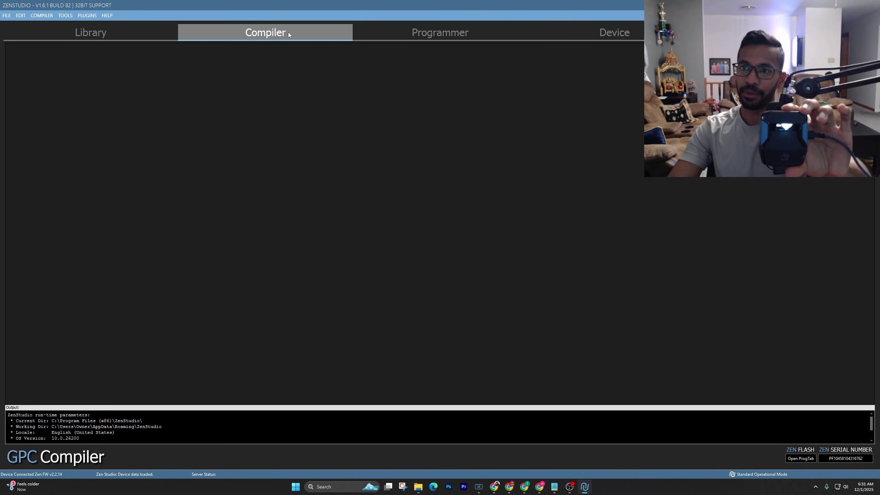
{"action": "left_click", "coordinate": [7, 15]}
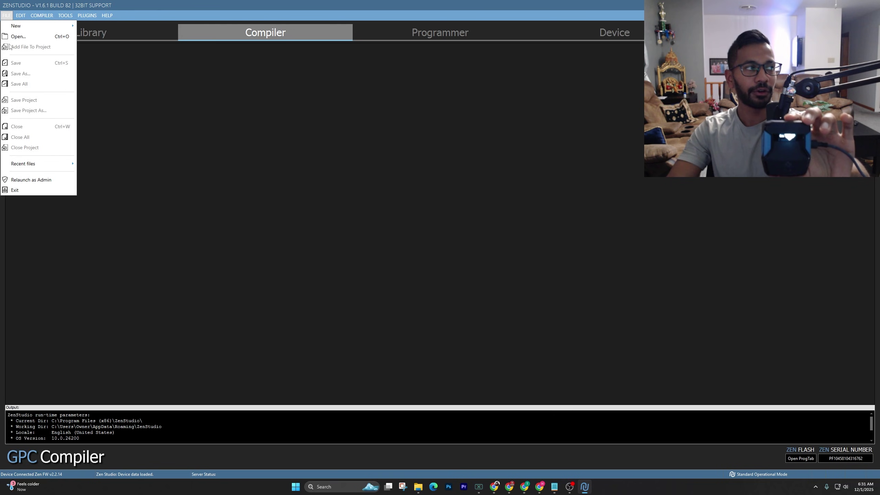
{"action": "left_click", "coordinate": [17, 36]}
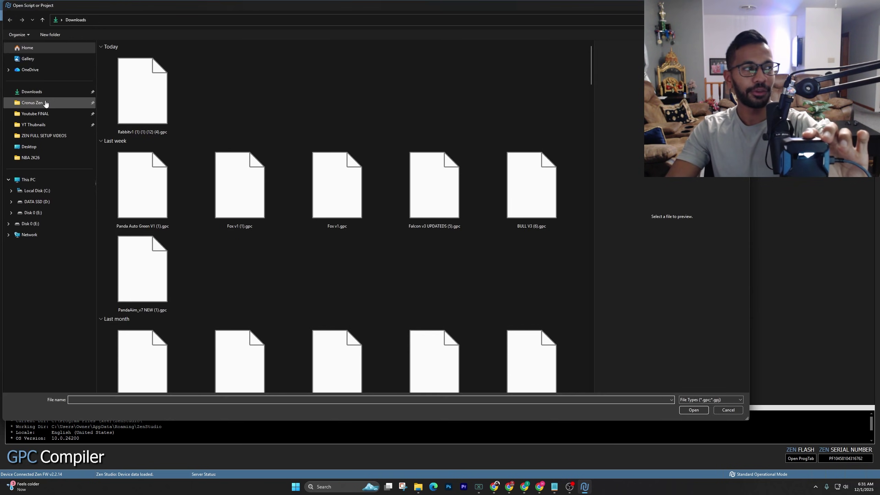
{"action": "left_click", "coordinate": [32, 93]}
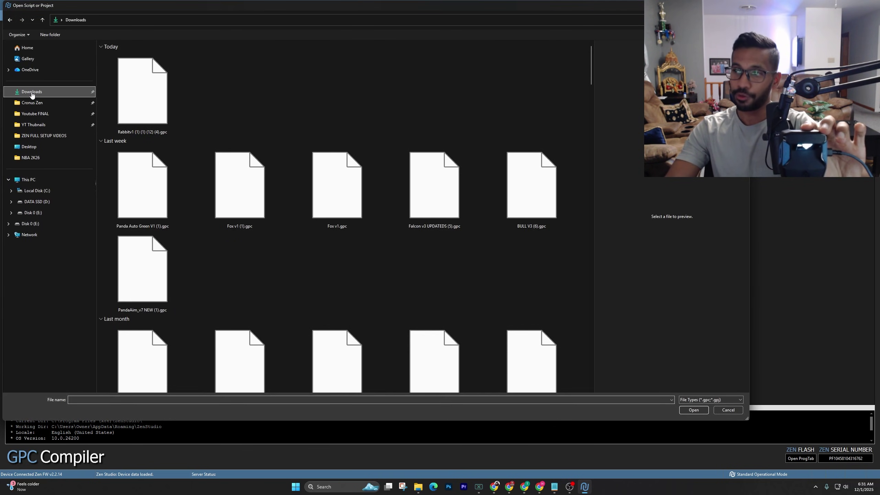
{"action": "left_click", "coordinate": [141, 110]}
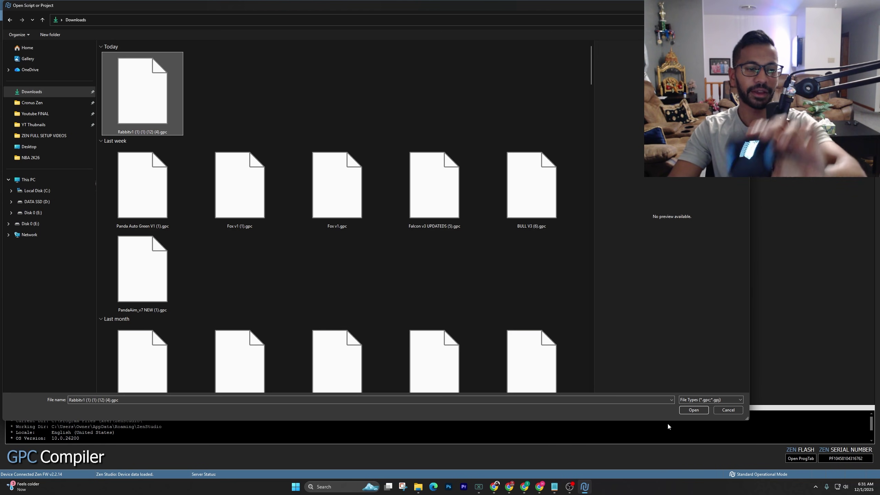
{"action": "left_click", "coordinate": [693, 410]}
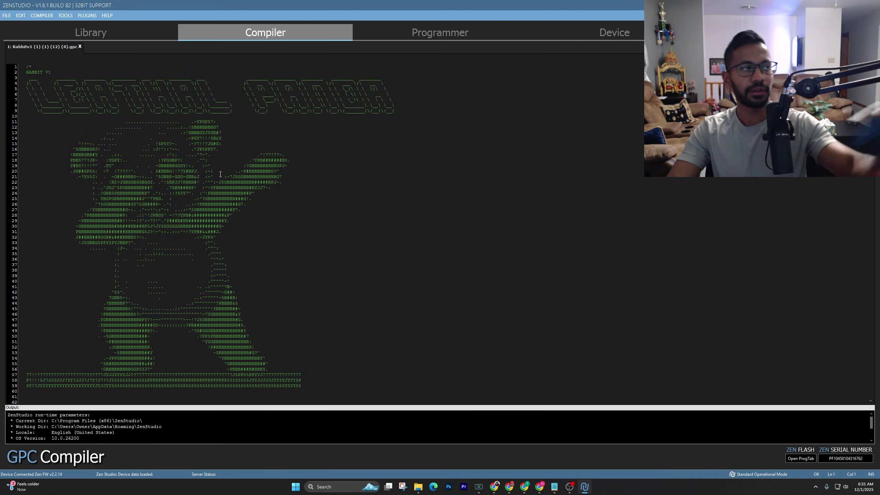
{"action": "left_click", "coordinate": [439, 34]}
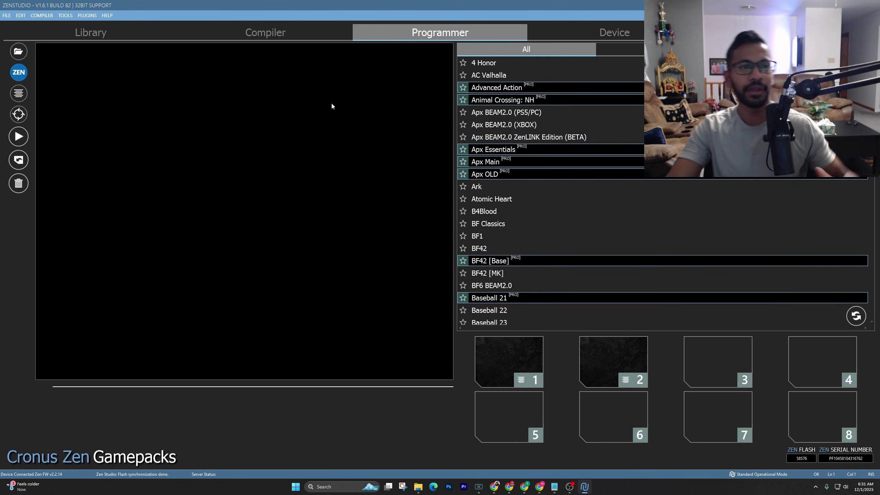
- Place the Rabbitv1 script into slot 3, program the Cronus Zen, and confirm success
{"action": "left_click", "coordinate": [17, 95]}
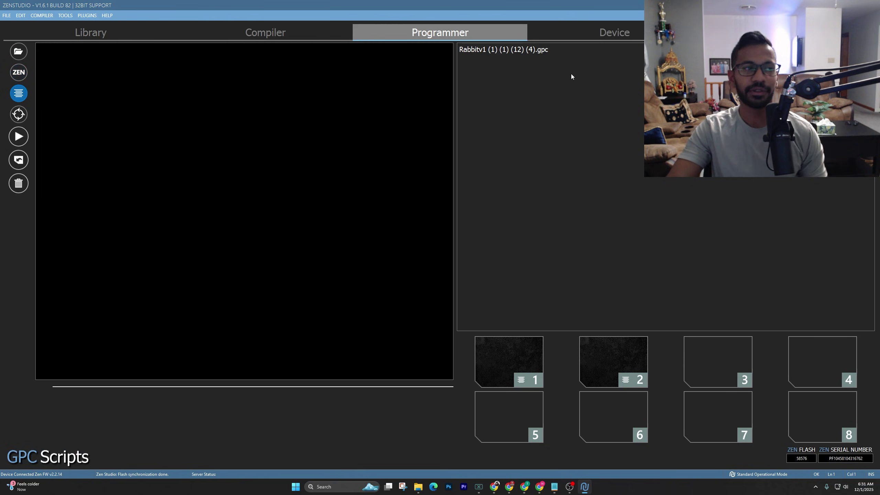
{"action": "left_click", "coordinate": [514, 53]}
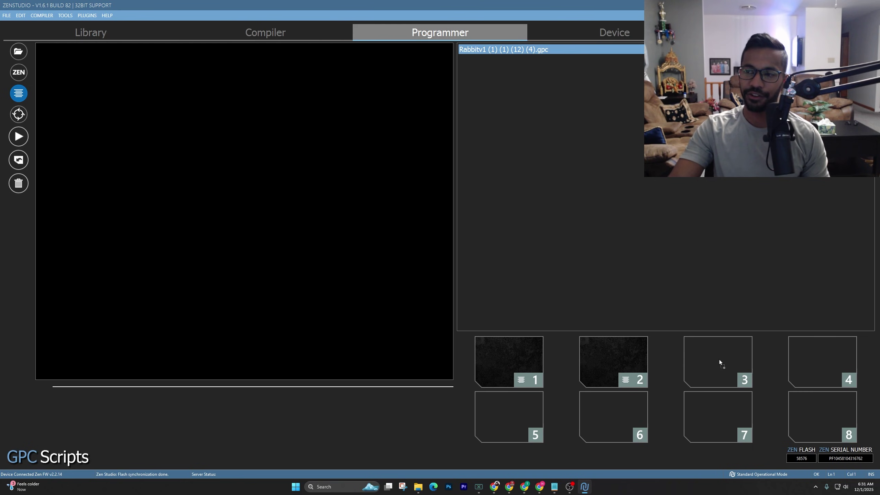
{"action": "left_click_drag", "start_coordinate": [719, 359], "coordinate": [710, 353]}
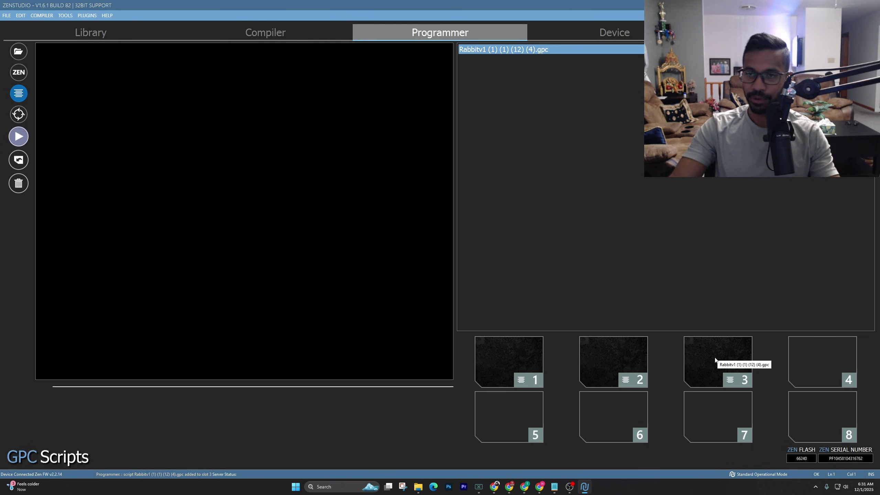
{"action": "left_click", "coordinate": [18, 136]}
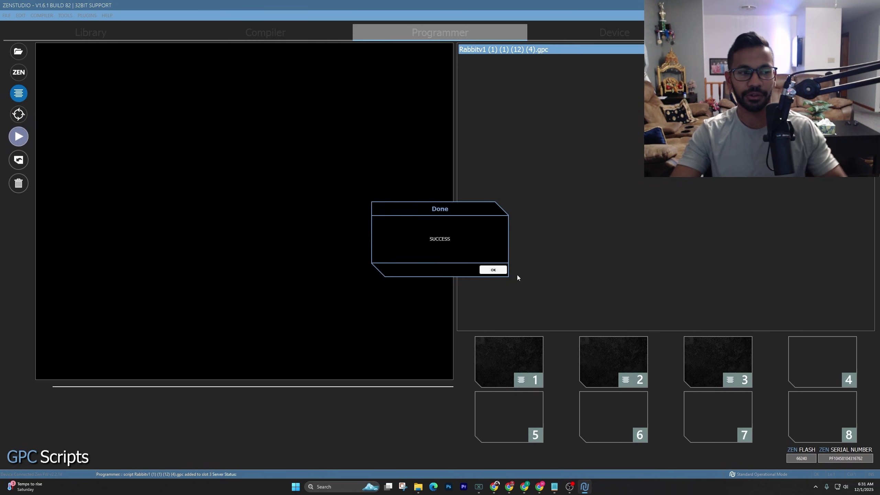
{"action": "left_click", "coordinate": [493, 270]}
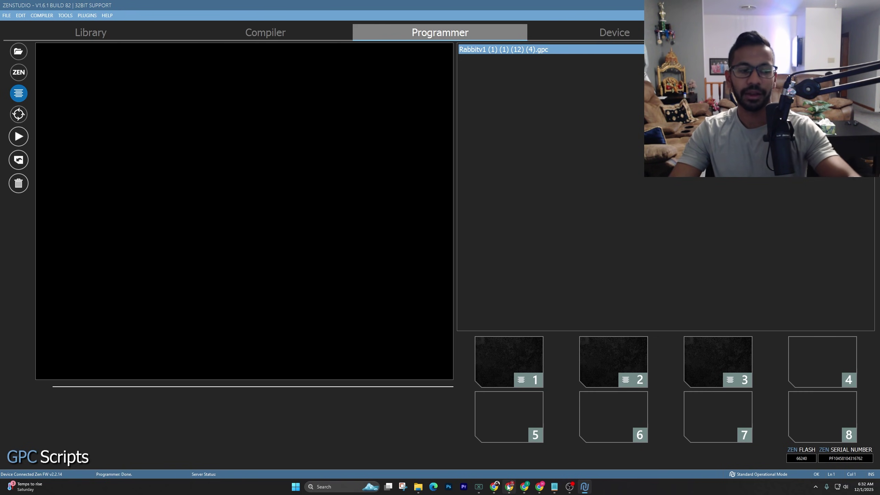
- Browse the supported mice and keyboards tables in the Cronus Zen Guide, then go to Your Orders
{"action": "left_click", "coordinate": [495, 486]}
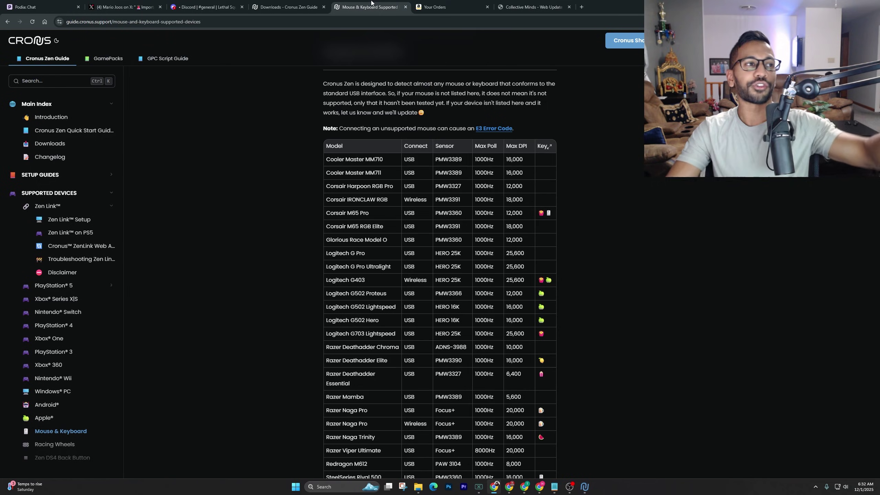
{"action": "left_click", "coordinate": [369, 7]}
{"action": "scroll", "coordinate": [293, 233], "scroll_direction": "up", "scroll_amount": 2}
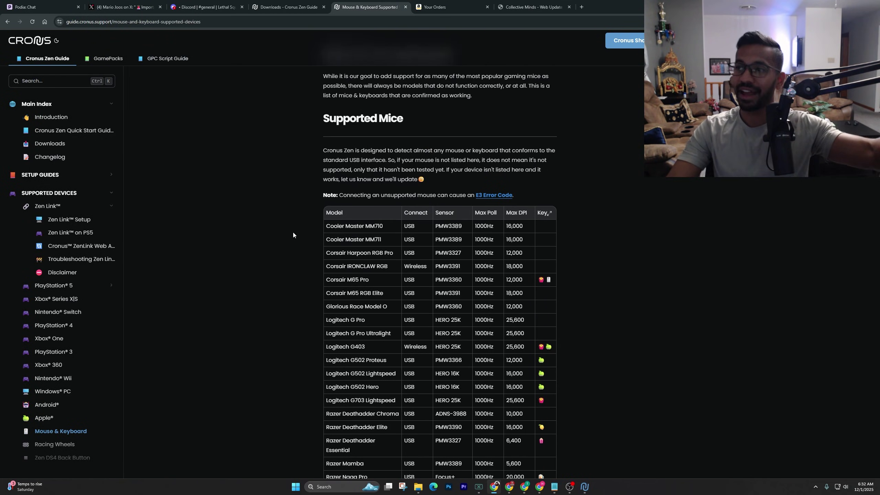
{"action": "scroll", "coordinate": [292, 233], "scroll_direction": "down", "scroll_amount": 3}
{"action": "scroll", "coordinate": [293, 233], "scroll_direction": "up", "scroll_amount": 4}
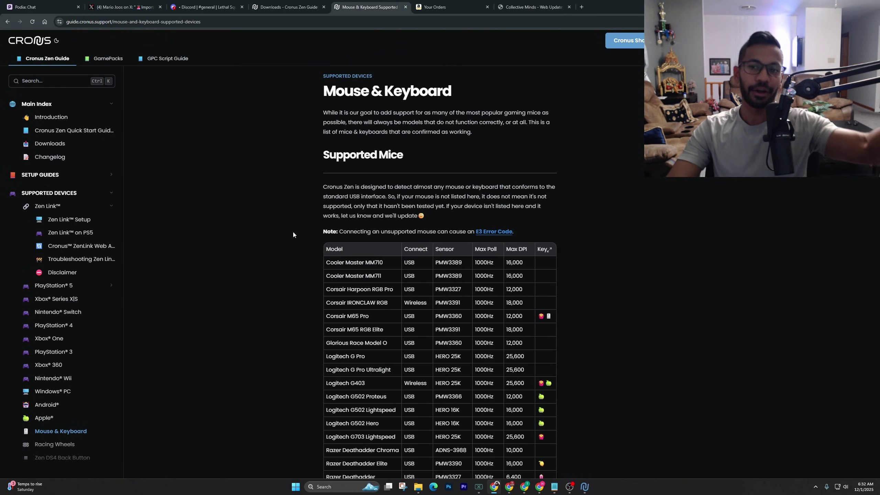
{"action": "scroll", "coordinate": [293, 235], "scroll_direction": "down", "scroll_amount": 8}
{"action": "scroll", "coordinate": [291, 236], "scroll_direction": "down", "scroll_amount": 15}
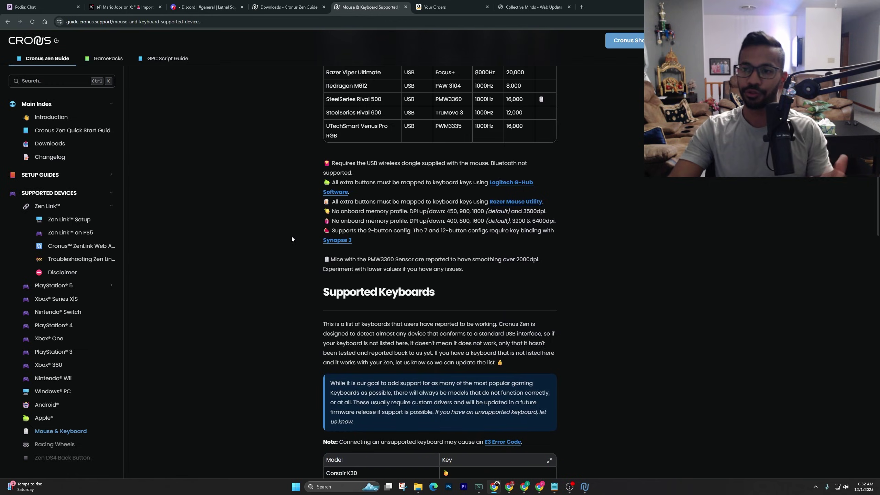
{"action": "left_click", "coordinate": [434, 7]}
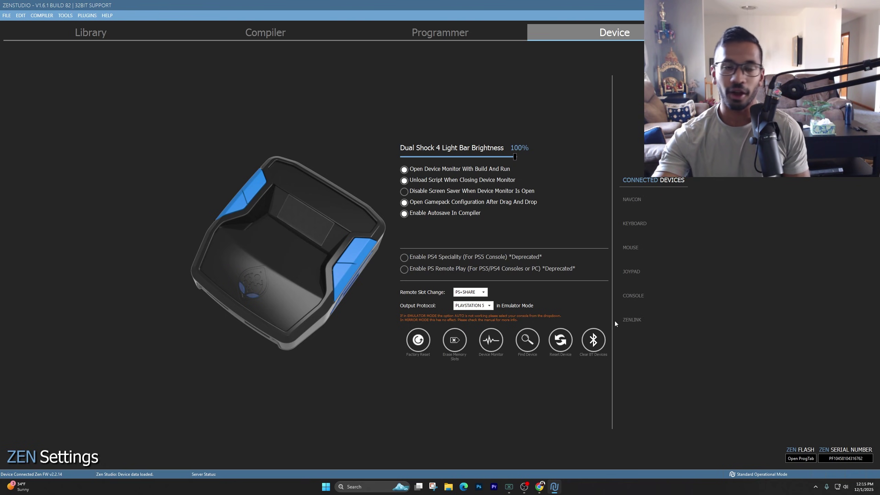
- Choose AUTO from the Output Protocol list, then reselect AUTO to keep it
{"action": "left_click", "coordinate": [483, 306]}
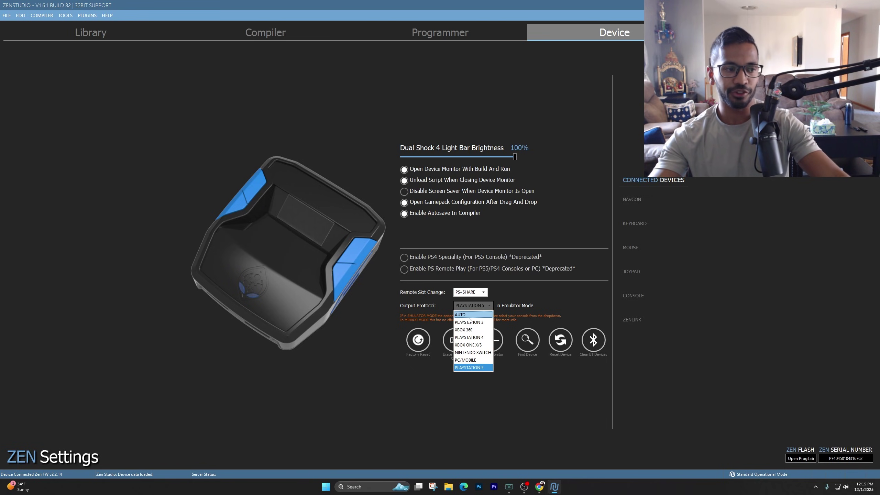
{"action": "left_click", "coordinate": [471, 316]}
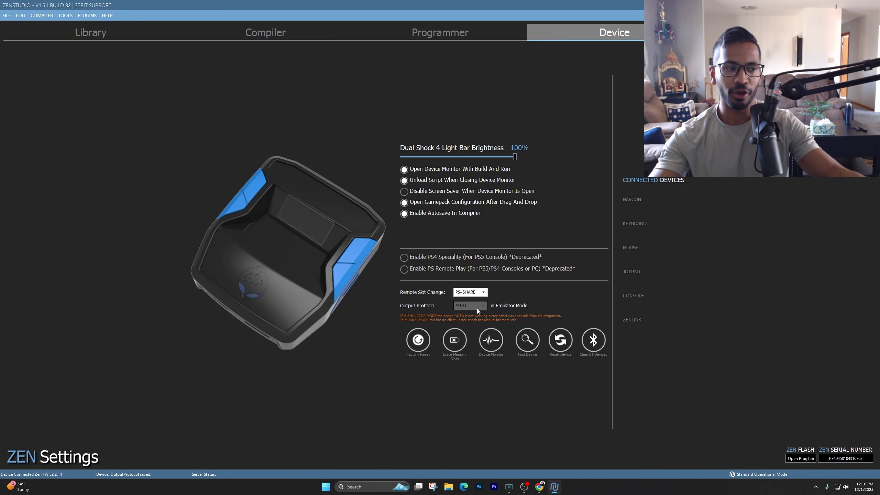
{"action": "left_click", "coordinate": [477, 308]}
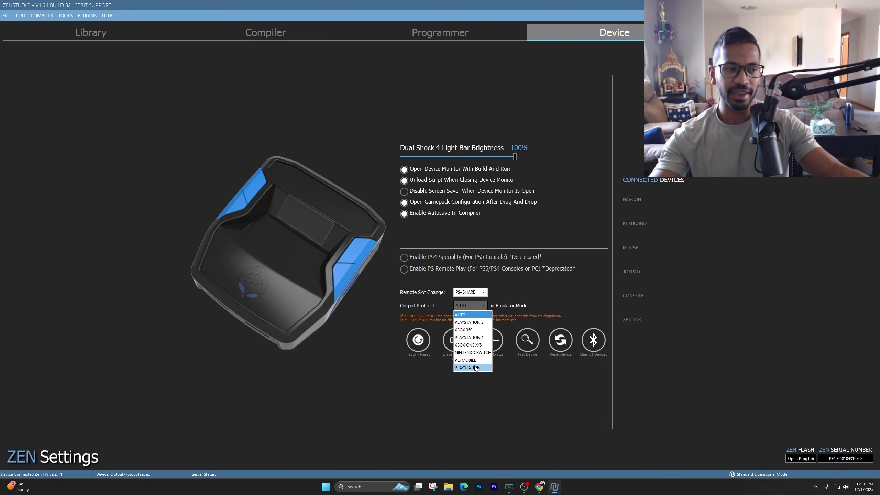
{"action": "left_click", "coordinate": [487, 315]}
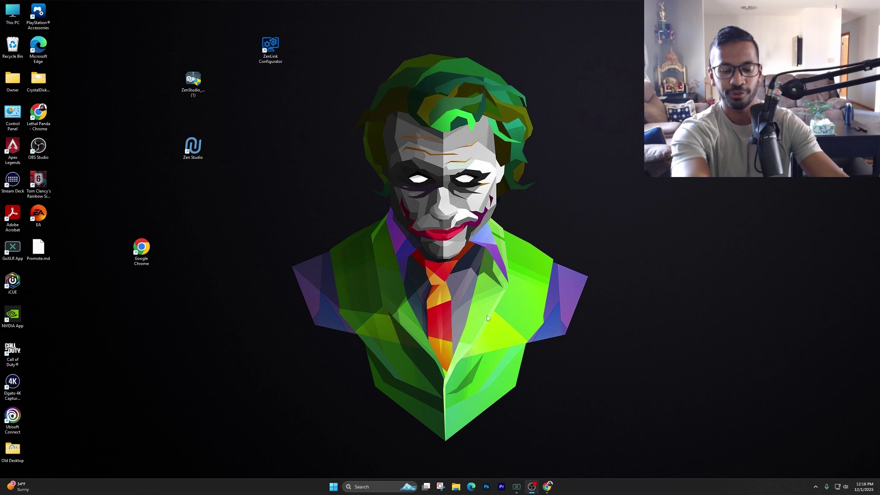
- Relaunch Zen Studio from its desktop shortcut and show the Device settings page
{"action": "left_click", "coordinate": [194, 151]}
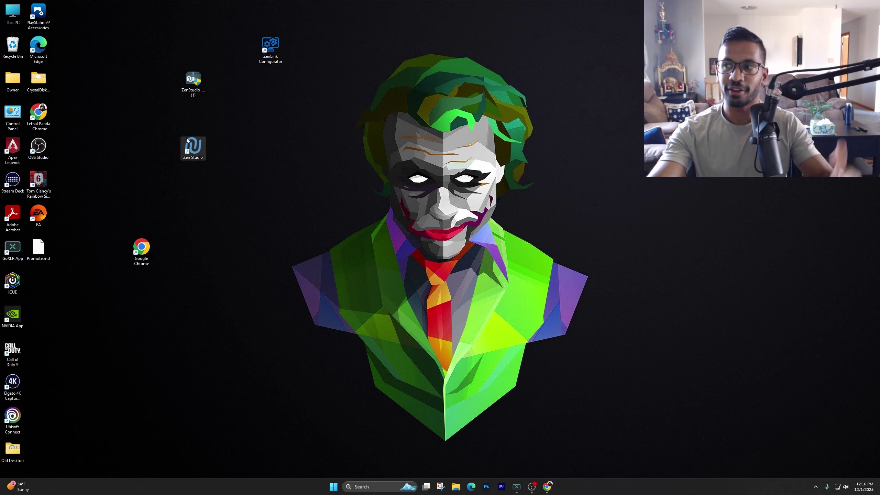
{"action": "left_click", "coordinate": [411, 316]}
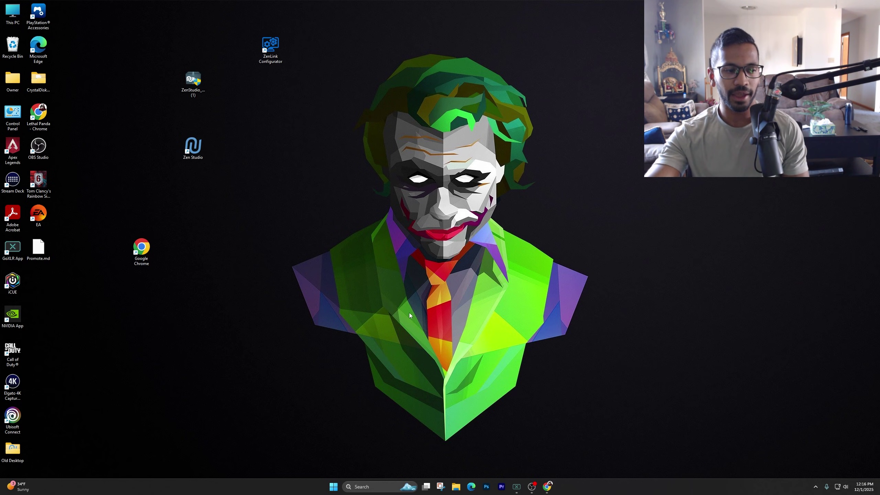
{"action": "left_click", "coordinate": [194, 149]}
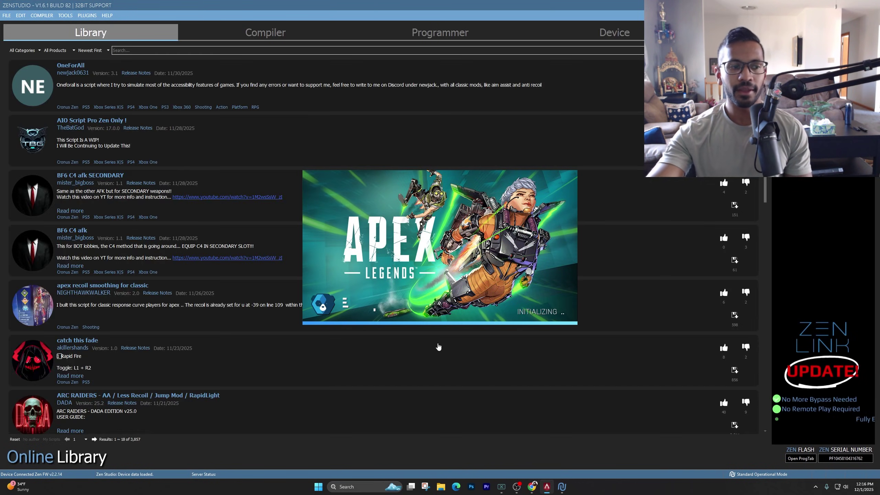
{"action": "left_click", "coordinate": [616, 33]}
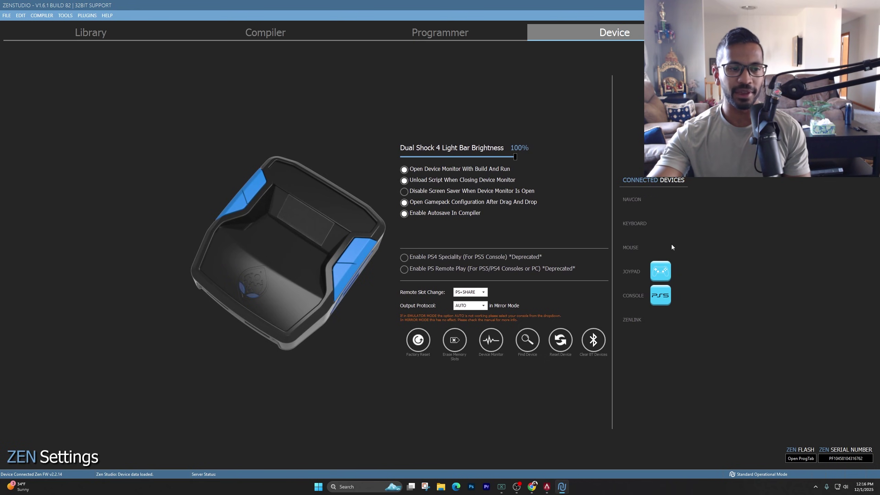
- Close the Easy Anti-Cheat and EA windows from the taskbar, dismissing the pop-up message
{"action": "right_click", "coordinate": [544, 485]}
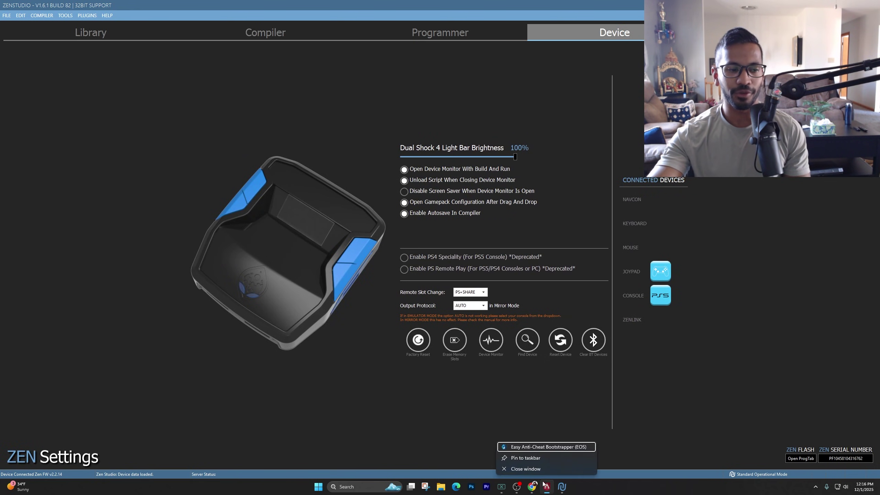
{"action": "left_click", "coordinate": [540, 468]}
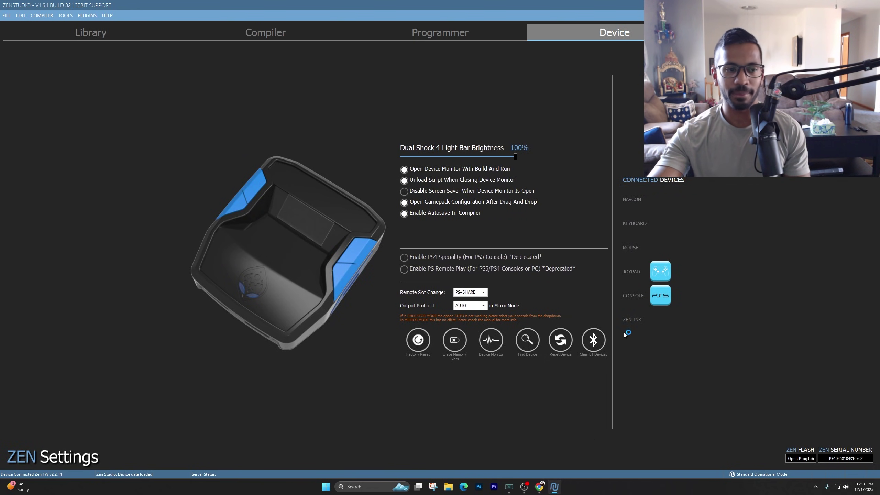
{"action": "left_click", "coordinate": [492, 267]}
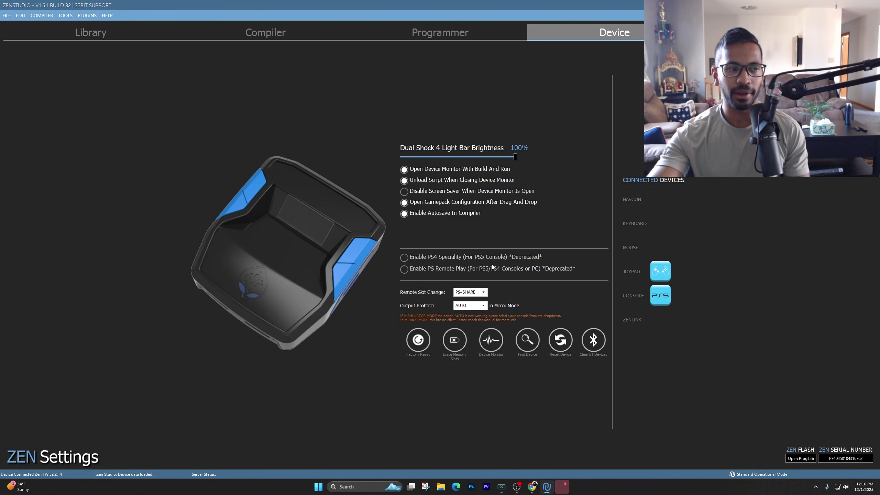
{"action": "right_click", "coordinate": [562, 487]}
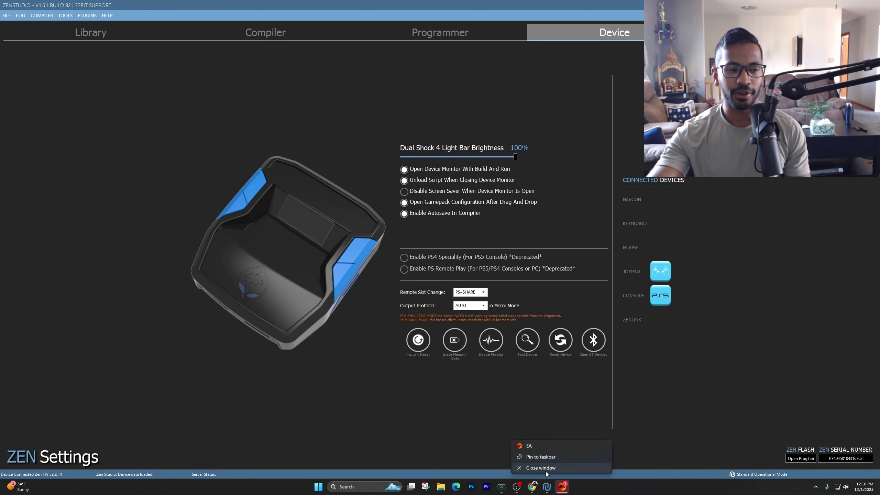
{"action": "left_click", "coordinate": [545, 469]}
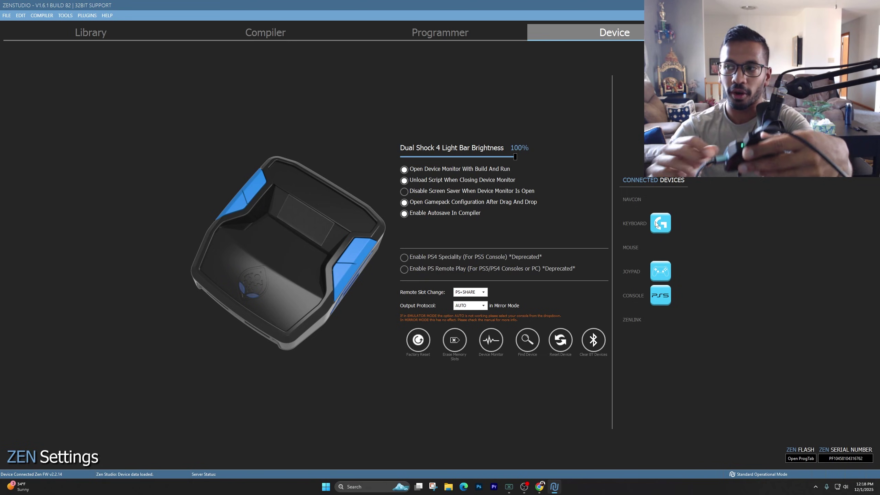
- Check that the Logitech mouse appears under Connected Devices beside keyboard, joypad and PS5
{"action": "mouse_move", "coordinate": [656, 224]}
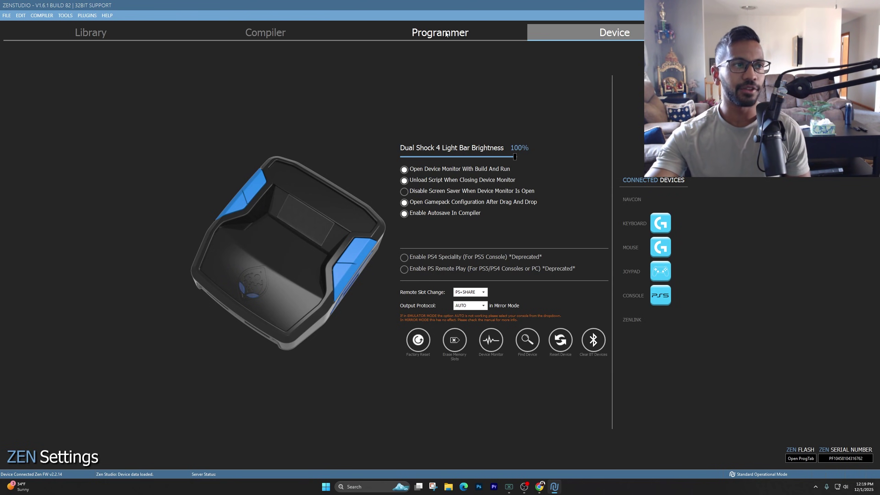
- Launch Device Monitor from the Tools menu to view live PlayStation 5 inputs
{"action": "left_click", "coordinate": [65, 16]}
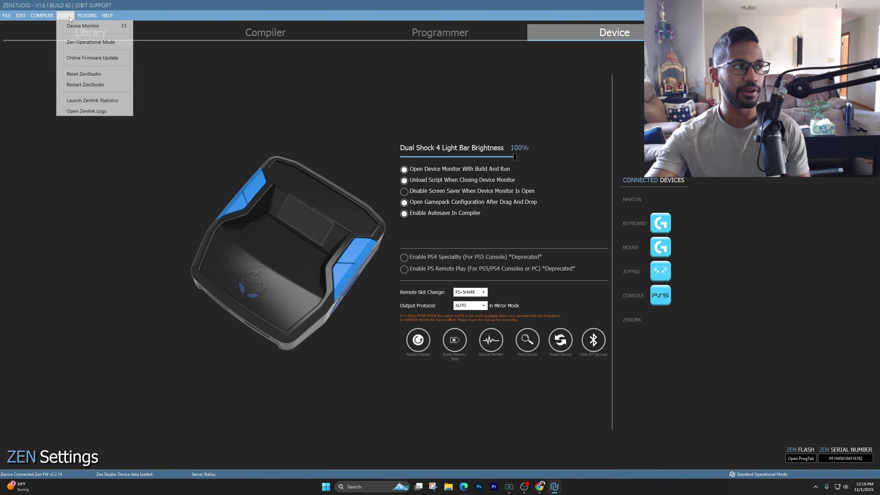
{"action": "left_click", "coordinate": [91, 26]}
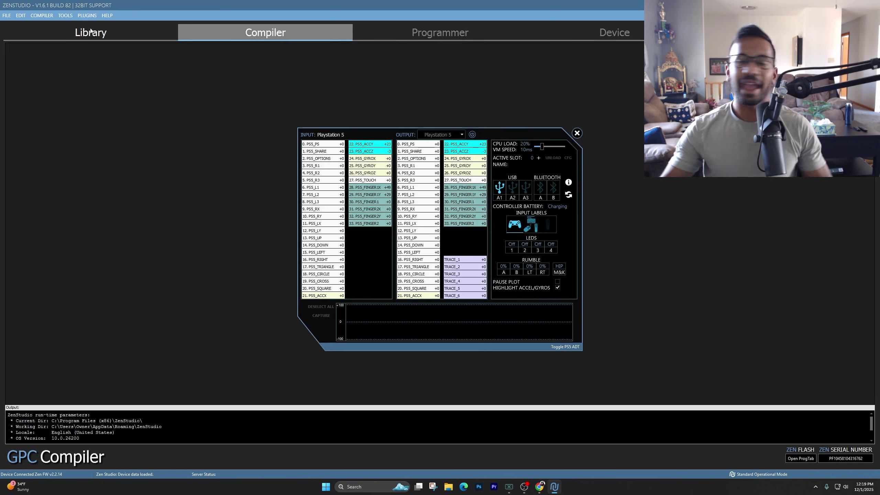